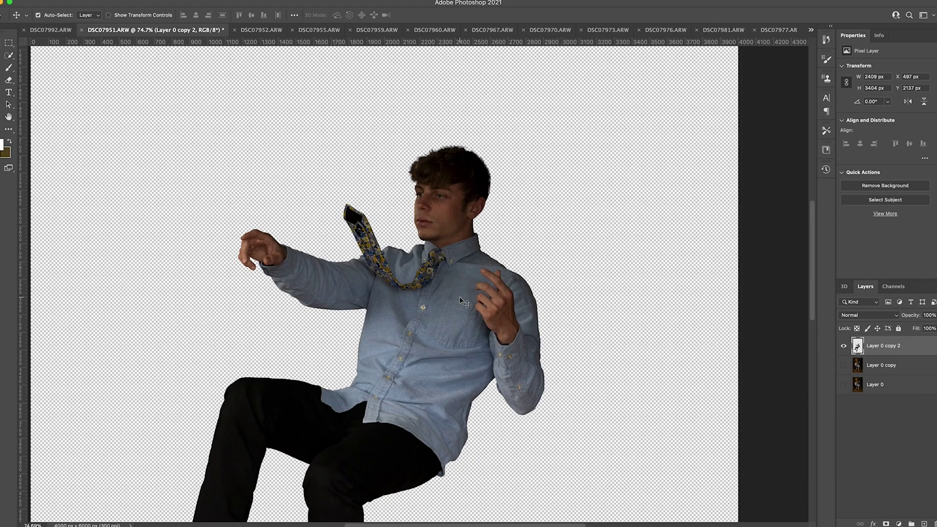
Drop the cut-out man into the room photo and seat him on the white chair, layered above it.
left_click_drag(459, 297, 68, 31)
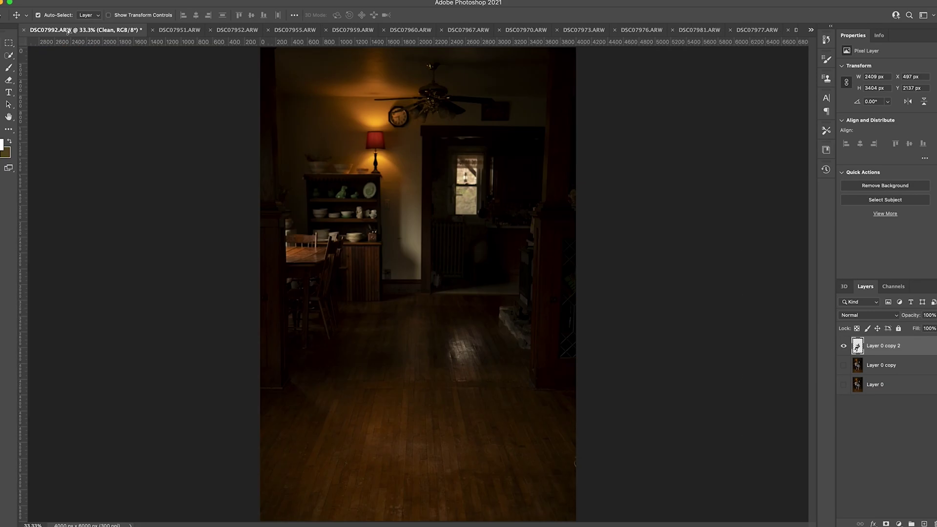
left_click_drag(436, 289, 468, 298)
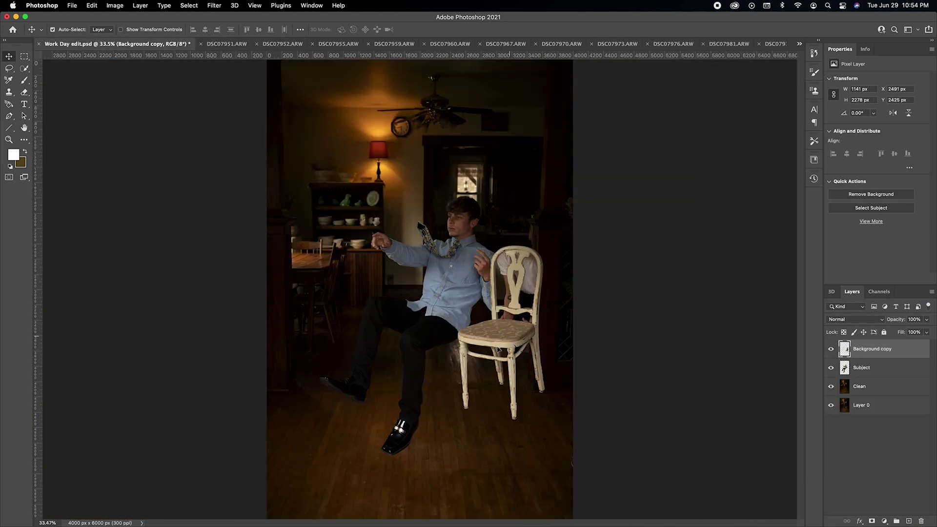
mouse_move(486, 328)
left_mouse_down()
mouse_move(467, 355)
mouse_move(481, 341)
left_mouse_up()
key("super+bracketright")
left_click_drag(893, 368, 896, 347)
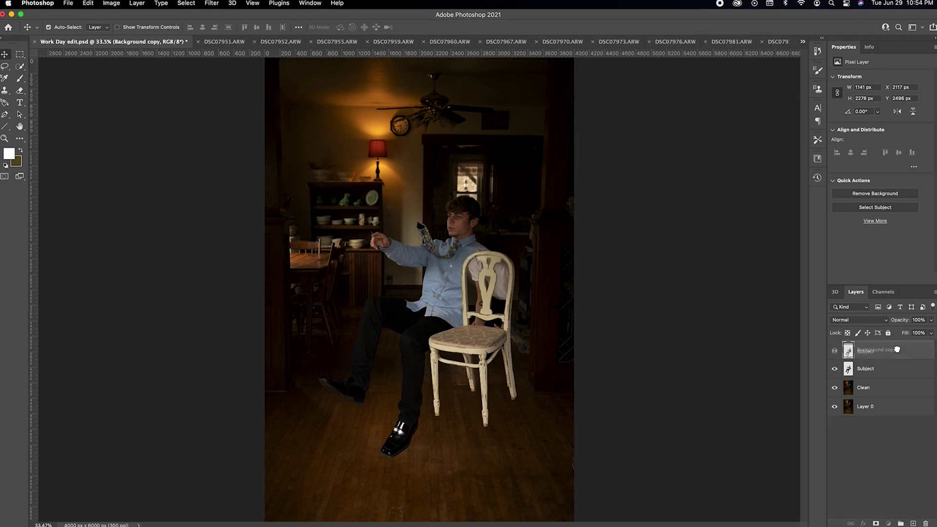
left_click_drag(483, 356, 484, 332)
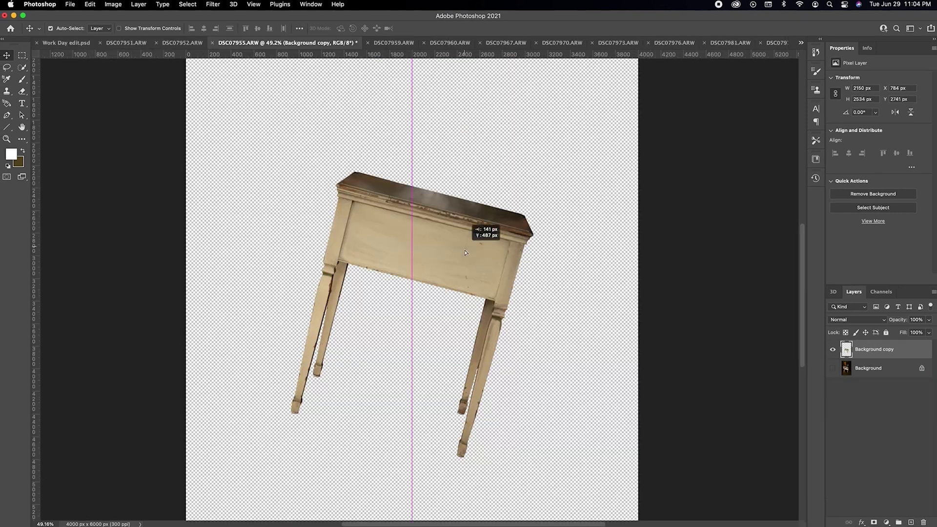
Add the cream table, rotate and shrink it in front of the man, then nudge man and chair up.
left_click_drag(465, 252, 467, 354)
key("super+t")
left_click_drag(530, 303, 429, 352)
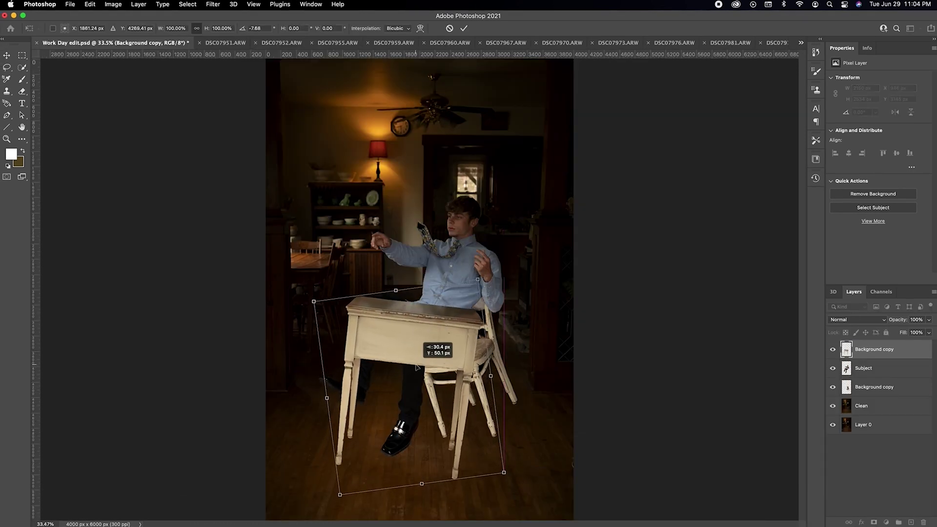
key("Return")
mouse_move(453, 301)
left_mouse_down()
mouse_move(481, 312)
mouse_move(445, 288)
left_mouse_up()
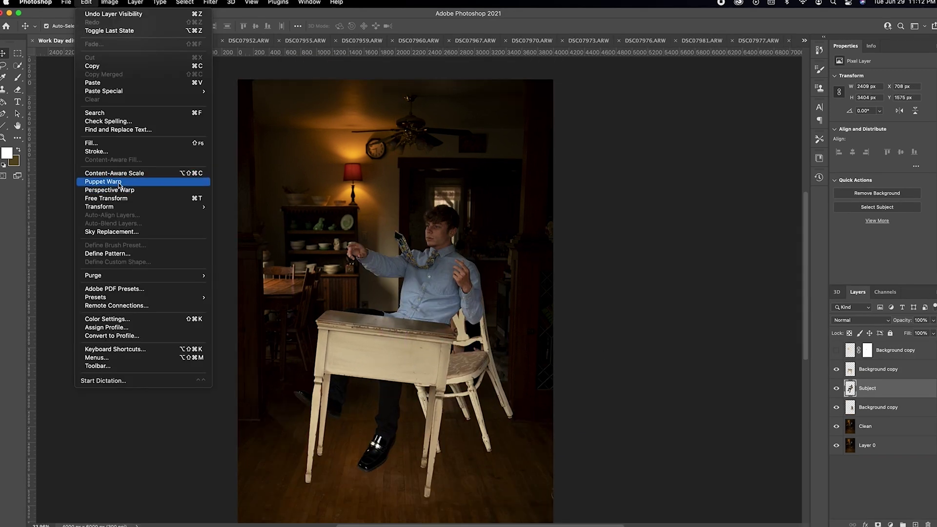
Puppet Warp the man's layer, pinning his hand to bend the outstretched arm.
left_click(119, 182)
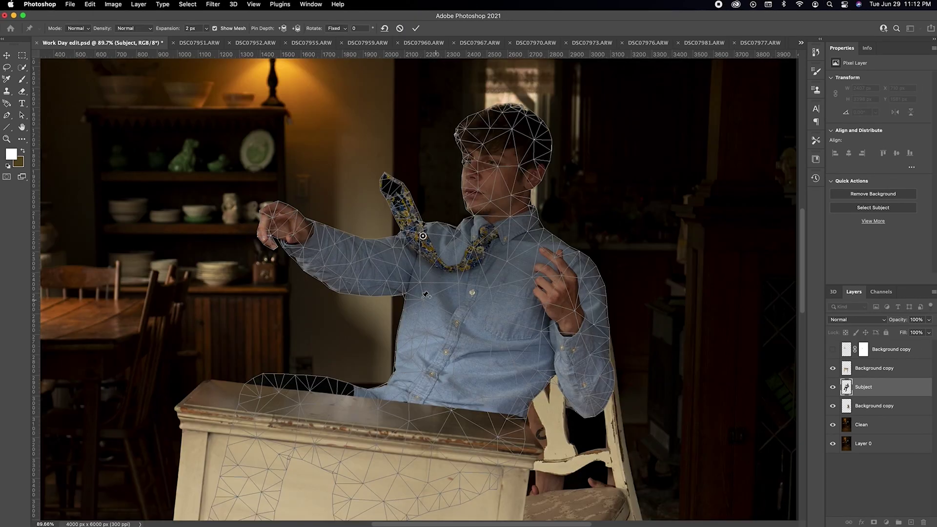
left_click(283, 215)
left_click_drag(282, 216, 278, 238)
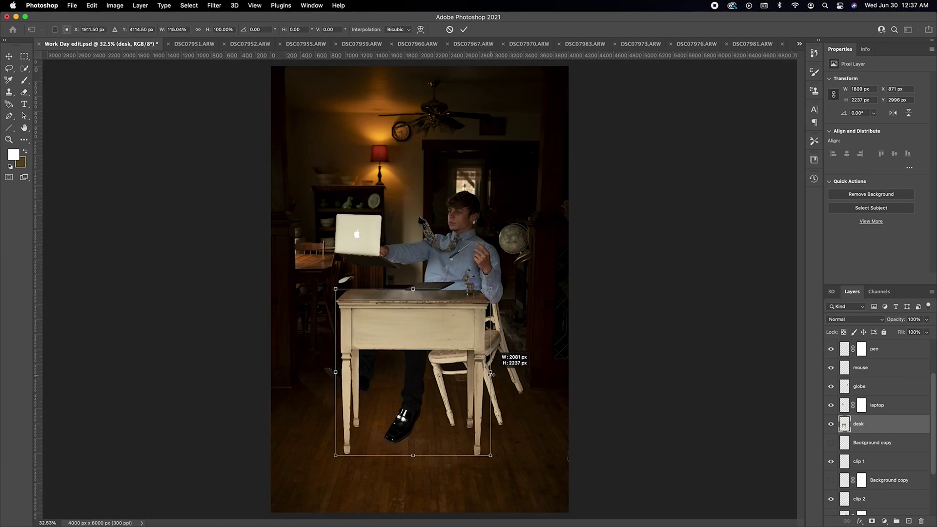
Rotate the desk slightly clockwise and nudge it into place.
left_click_drag(491, 374, 491, 374)
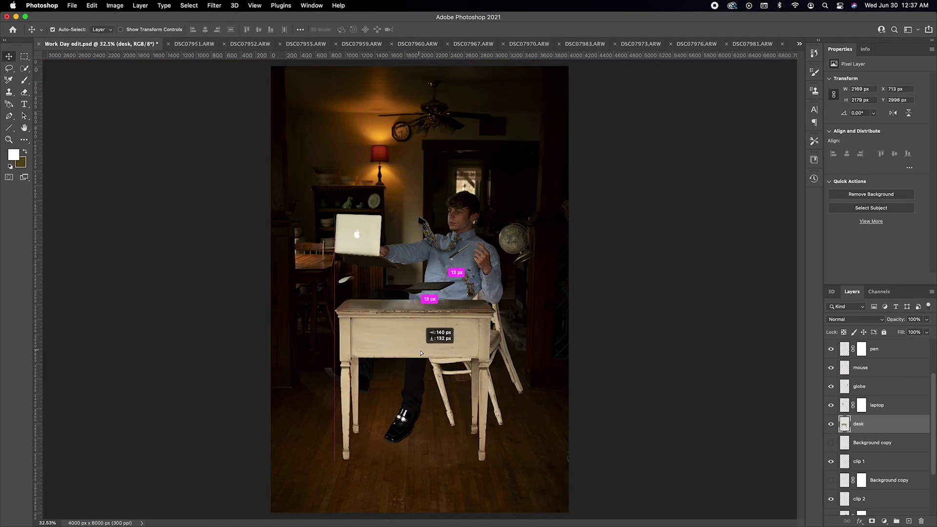
left_click_drag(503, 292, 511, 312)
left_click_drag(453, 367, 454, 365)
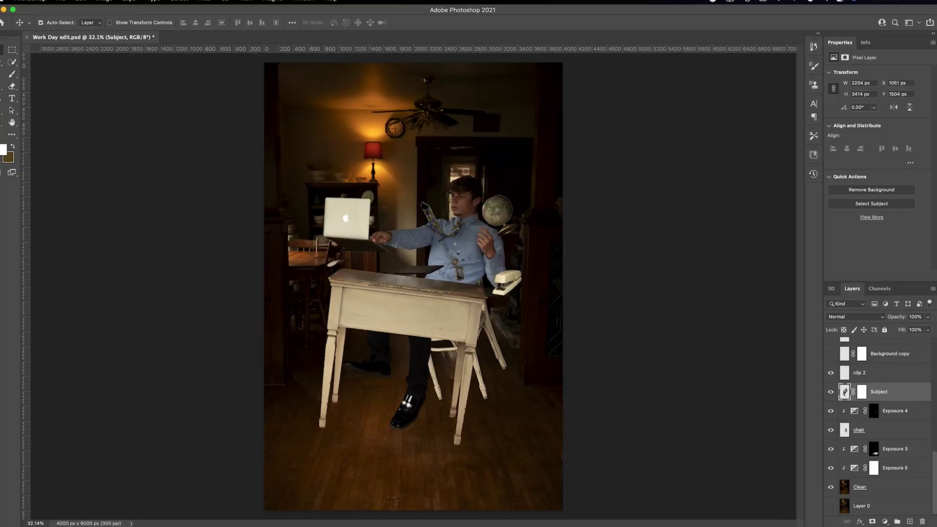
Add an Exposure adjustment clipped to the man, lower its exposure, and invert its mask.
left_click(884, 521)
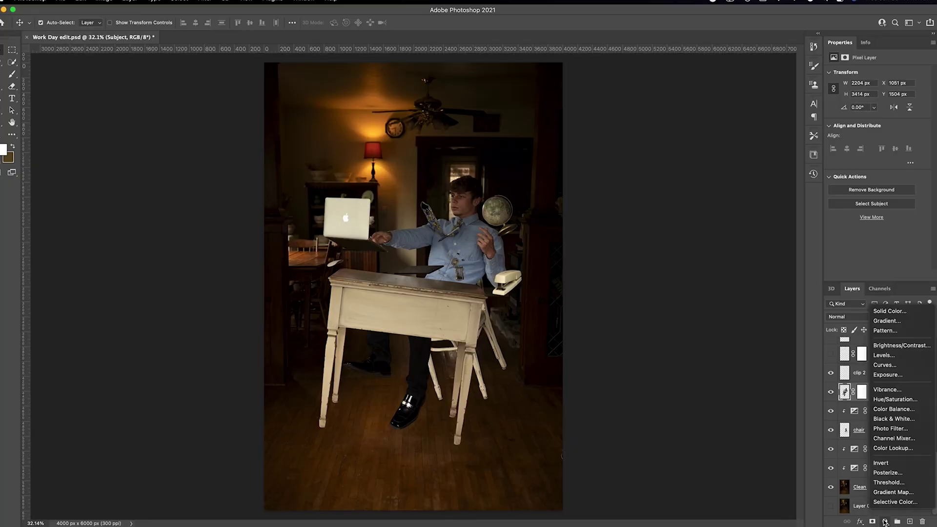
left_click(897, 376)
left_click(847, 401, "alt")
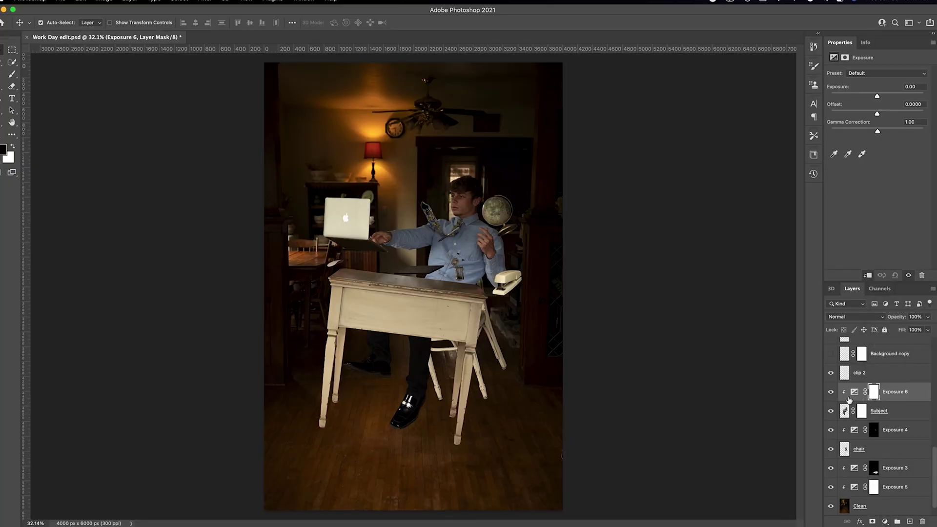
left_click(854, 392)
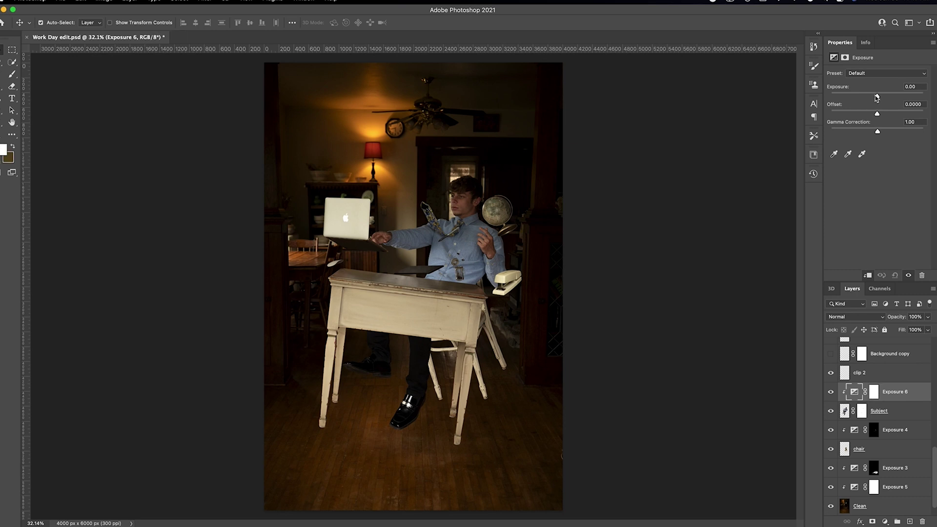
left_click_drag(873, 97, 872, 98)
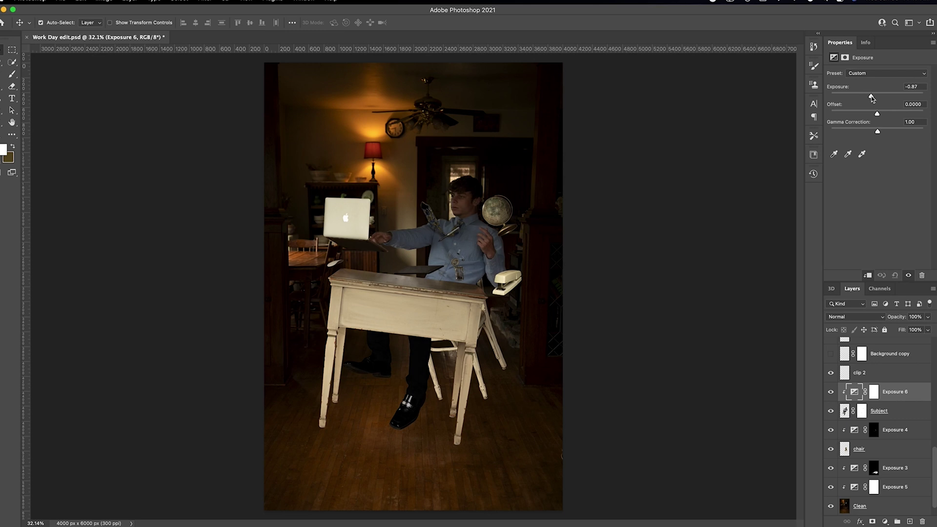
left_click(874, 391)
key("super+i")
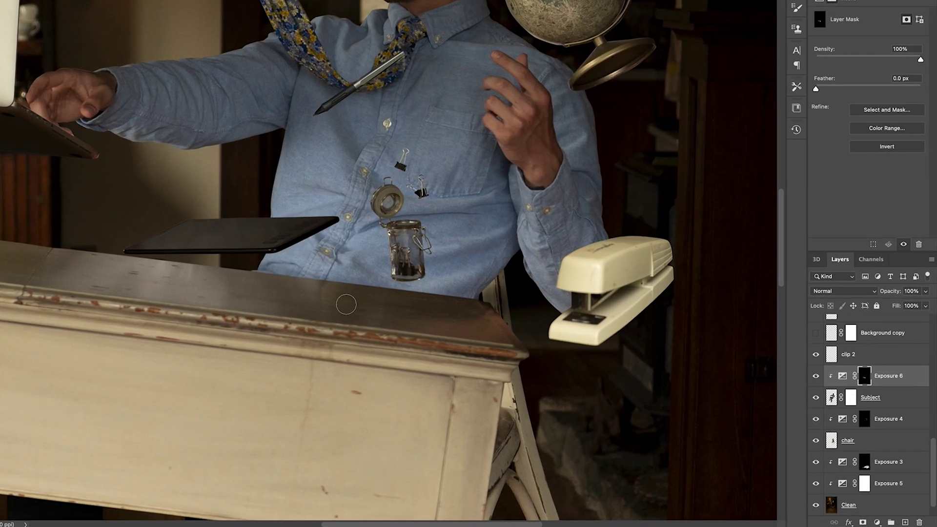
Brush white on the Exposure mask to shade the shirt below the tablet.
key("b")
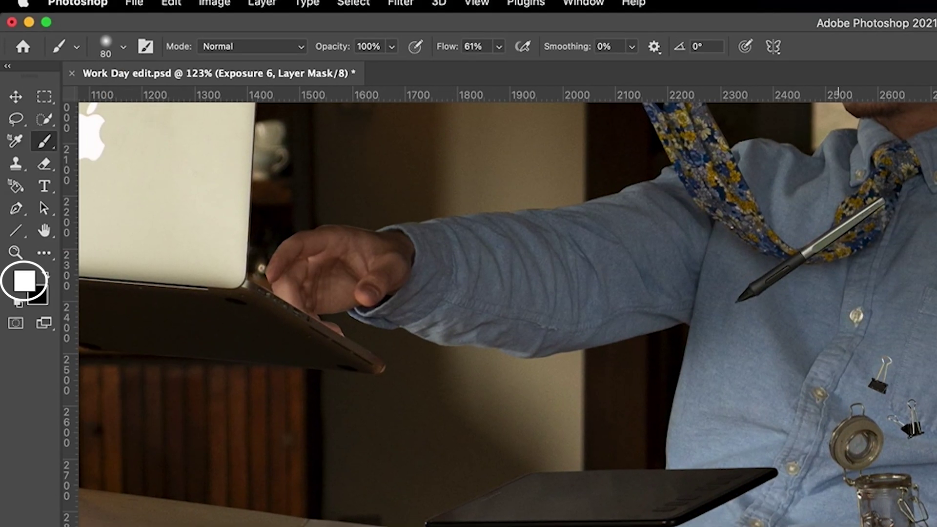
left_click_drag(630, 526, 936, 526)
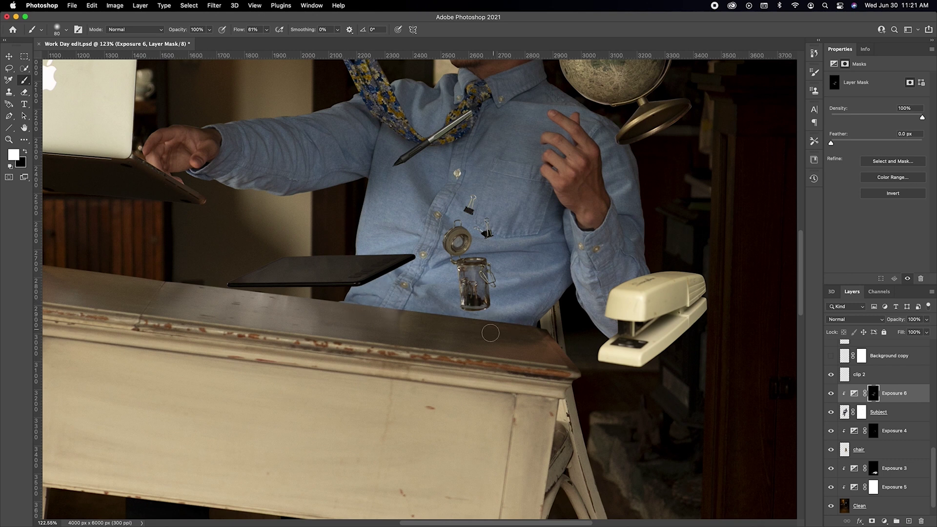
key("super+0")
key("super+2")
scroll(156, 63, "up", 5)
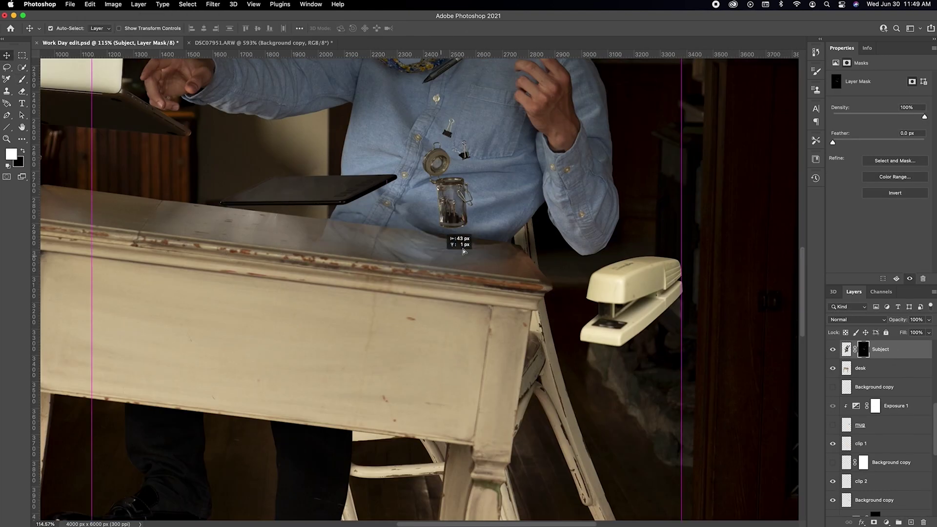
Mask the man's shirt along the desk edge and hide the lower floating tablet.
mouse_move(487, 223)
left_mouse_down()
mouse_move(433, 291)
mouse_move(469, 244)
mouse_move(494, 231)
left_mouse_up()
key("x")
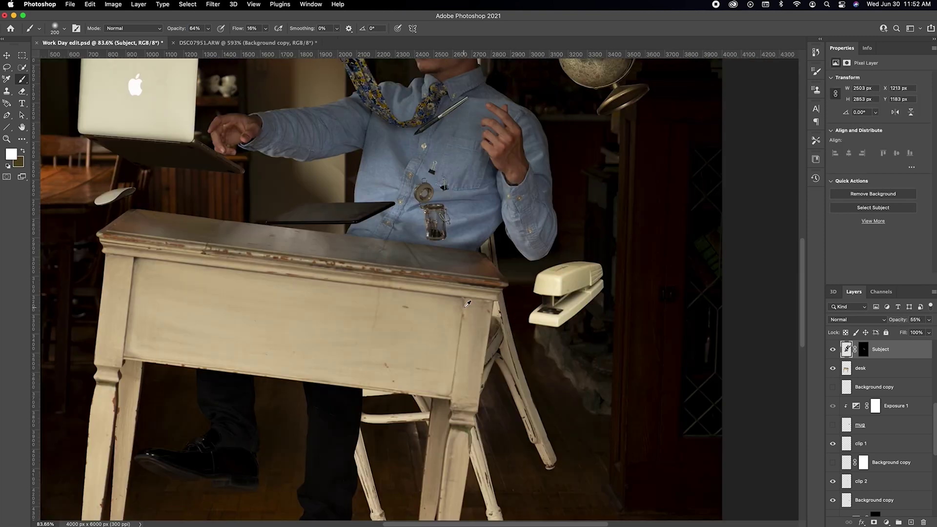
key("super+backslash")
key("d")
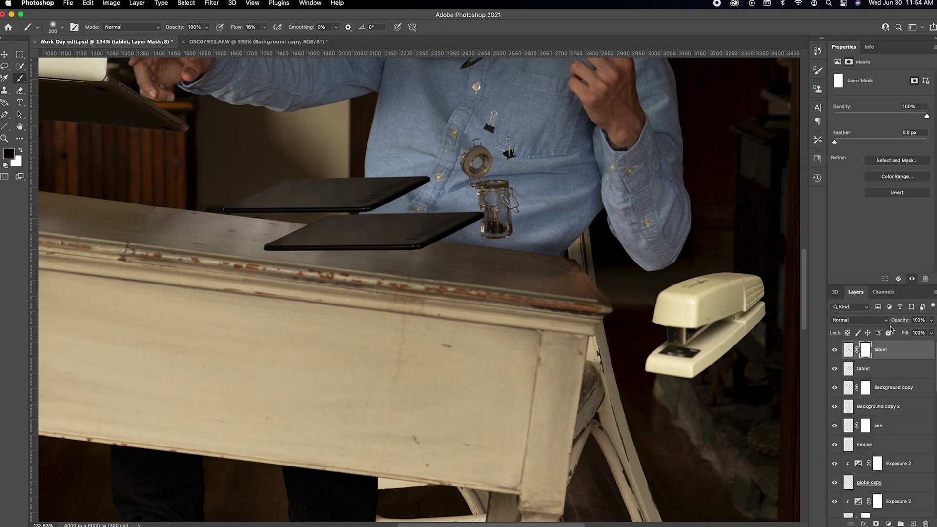
left_click_drag(444, 238, 273, 241)
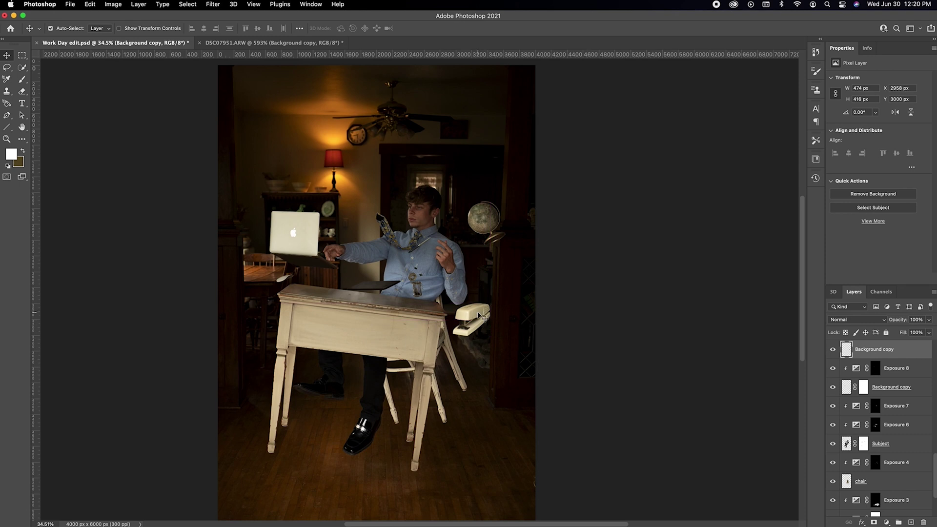
Make Background copy a smart object and apply Box Blur with a 4-pixel radius.
right_click(912, 352)
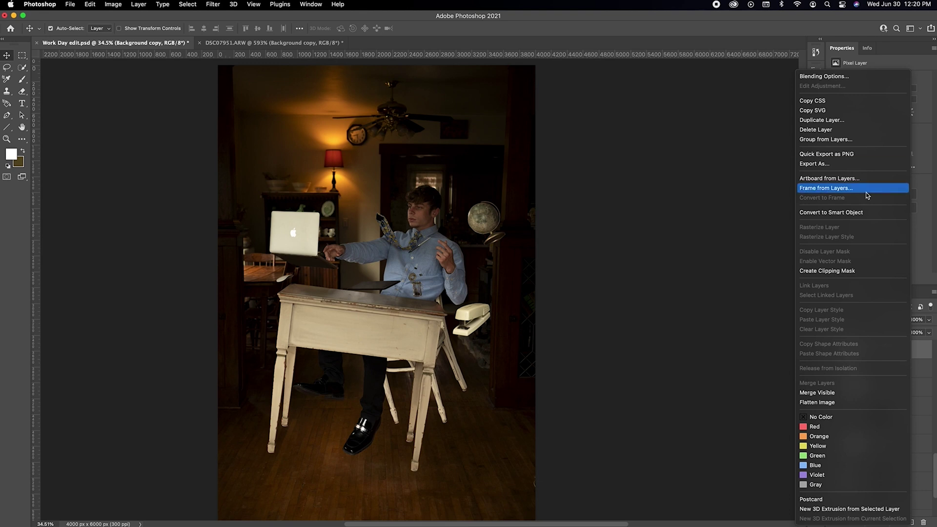
left_click(863, 213)
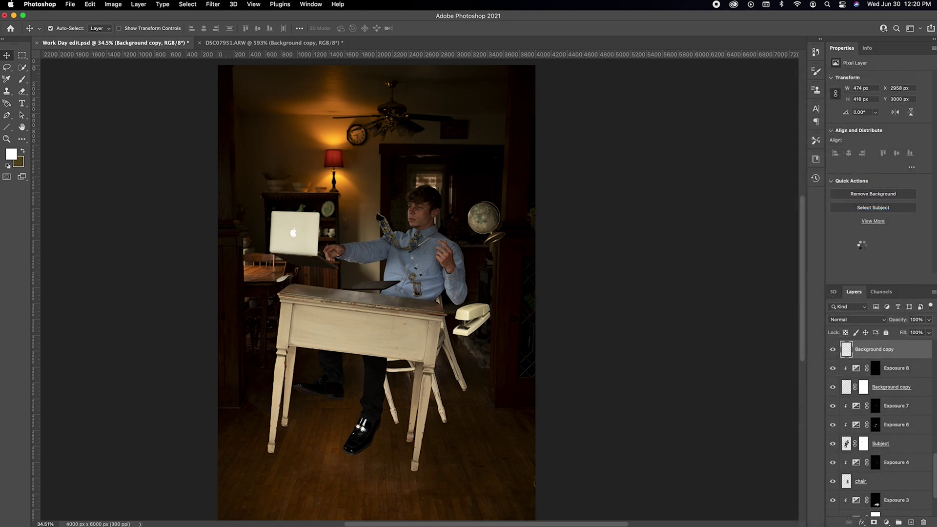
left_click(204, 5)
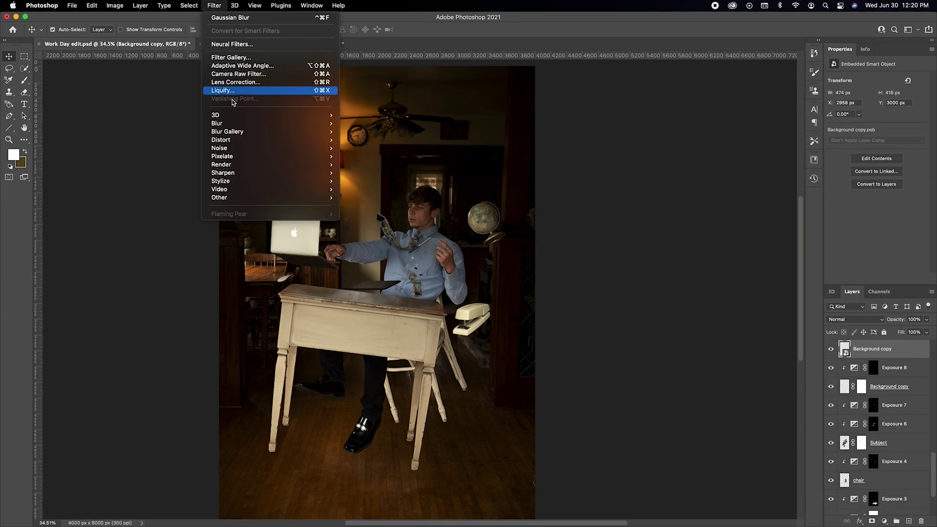
mouse_move(322, 124)
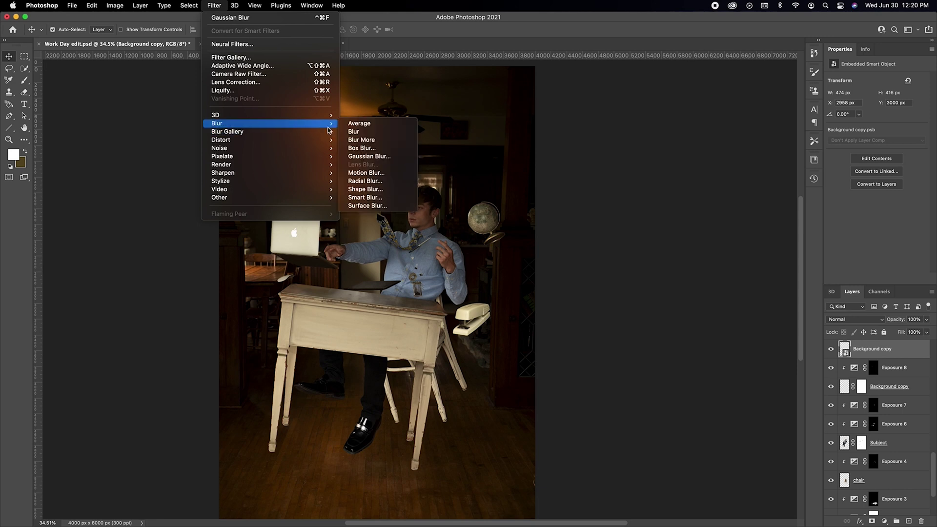
left_click(364, 148)
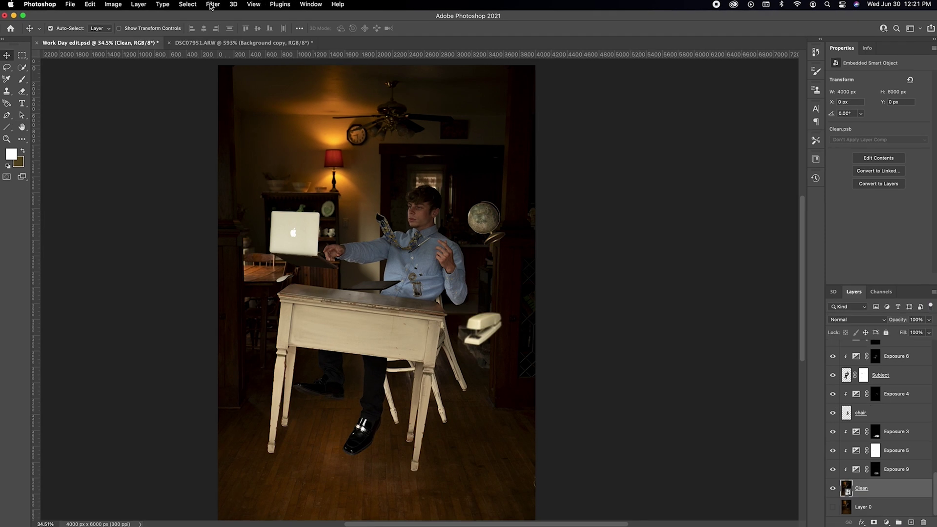
Apply a Tilt-Shift blur to the Clean layer, moving the sharp band down to the floor by his feet.
left_click(212, 5)
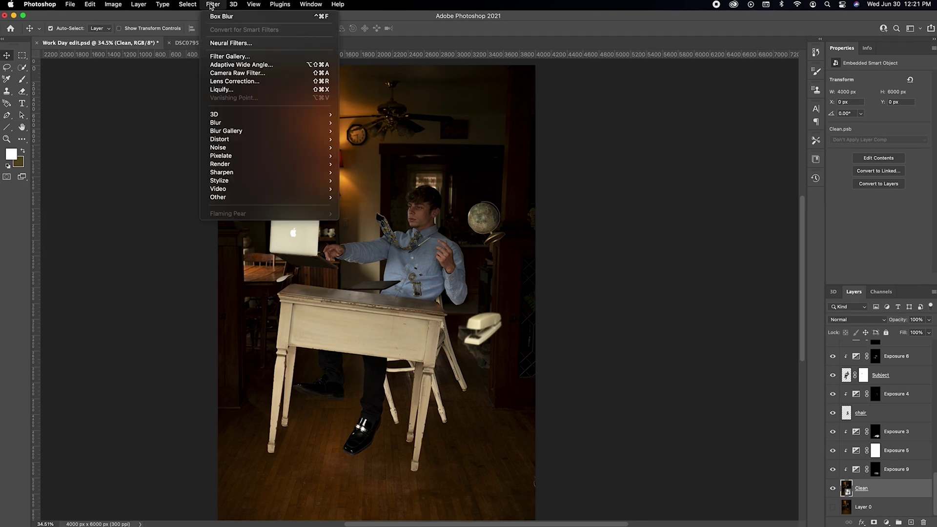
mouse_move(268, 131)
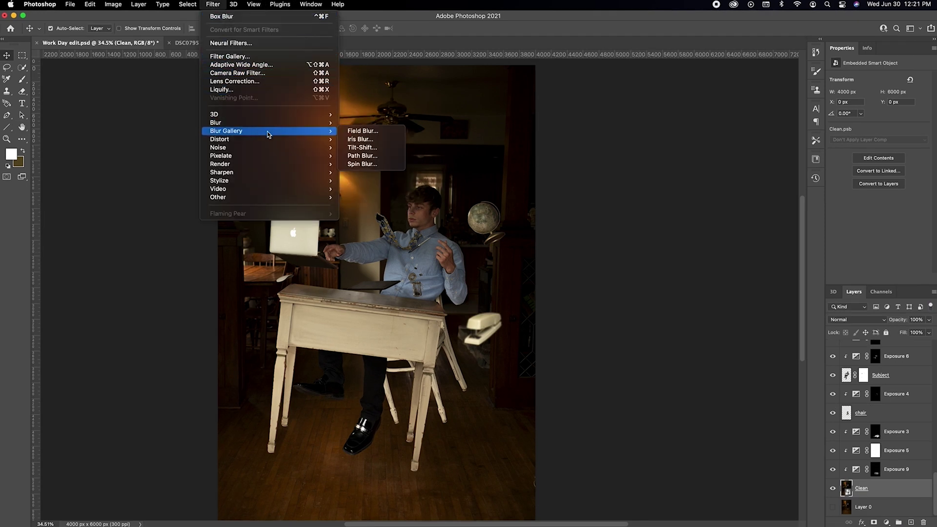
left_click(360, 146)
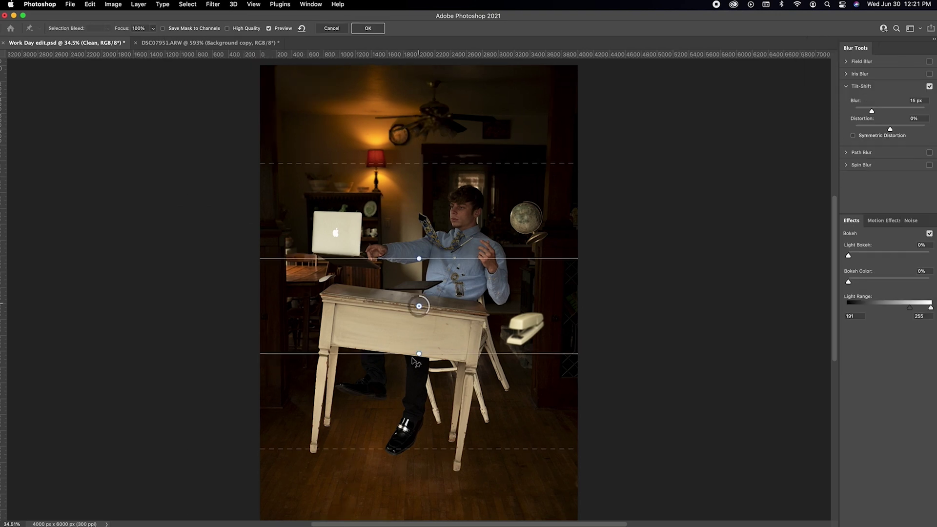
left_click_drag(419, 304, 424, 460)
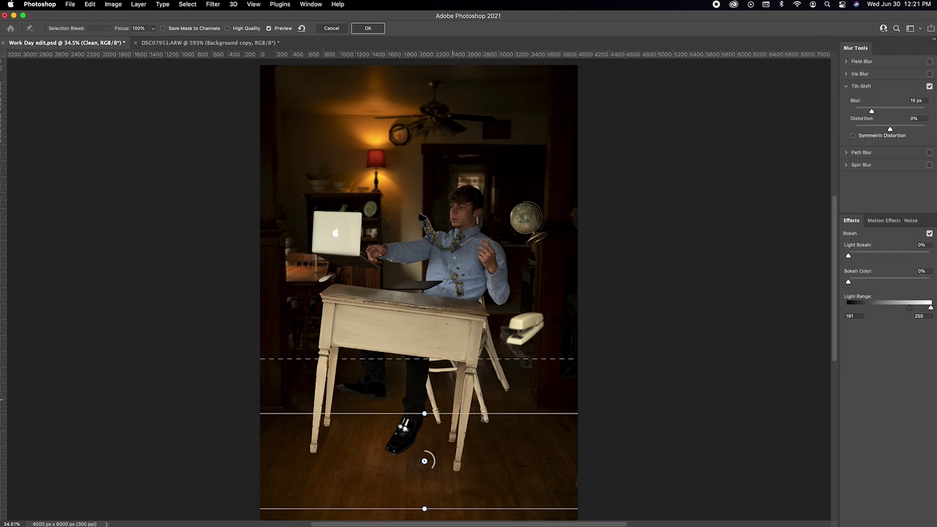
left_click_drag(464, 413, 465, 420)
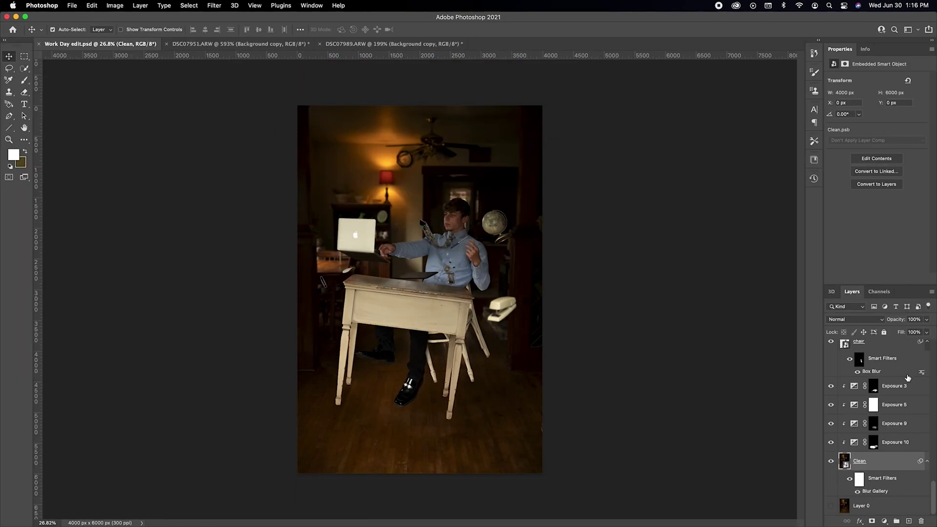
left_click(914, 387)
Add a new layer and pick the Foreground to Transparent gradient preset.
left_click(908, 522)
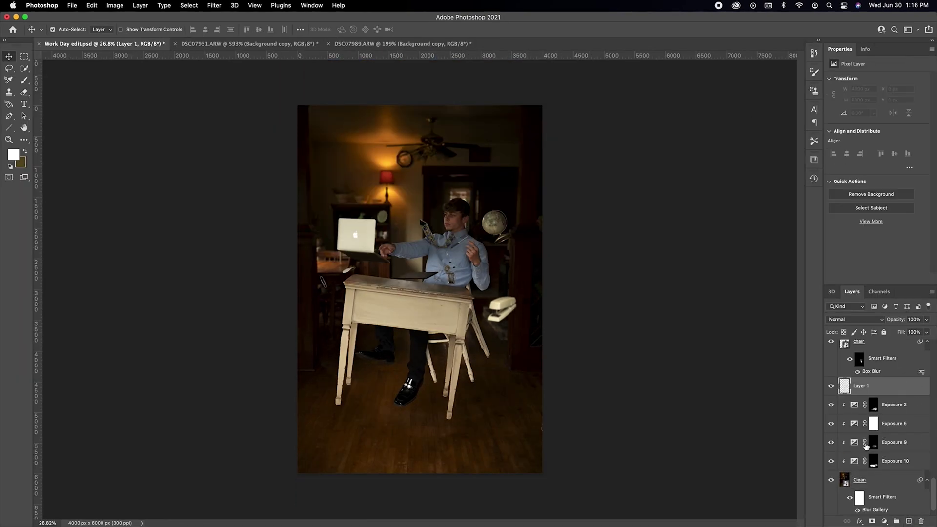
left_click(24, 140)
left_click(86, 344)
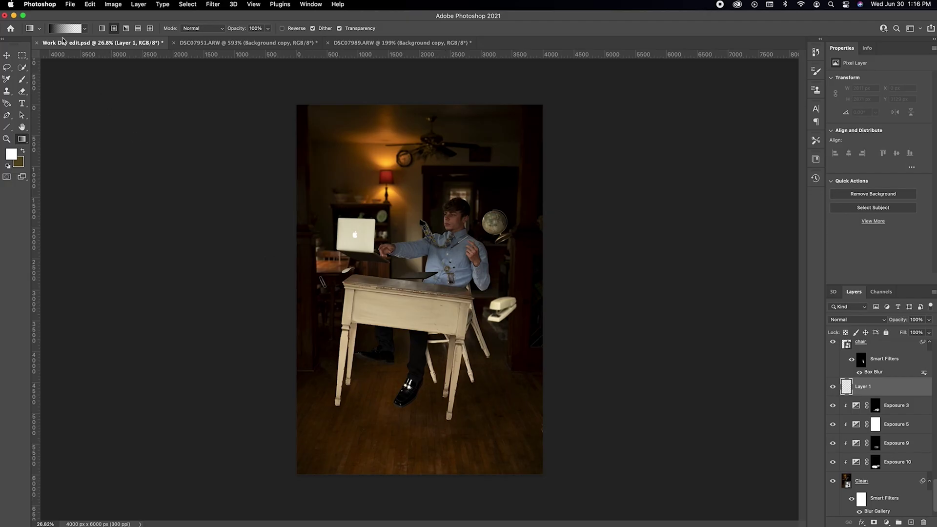
left_click(63, 28)
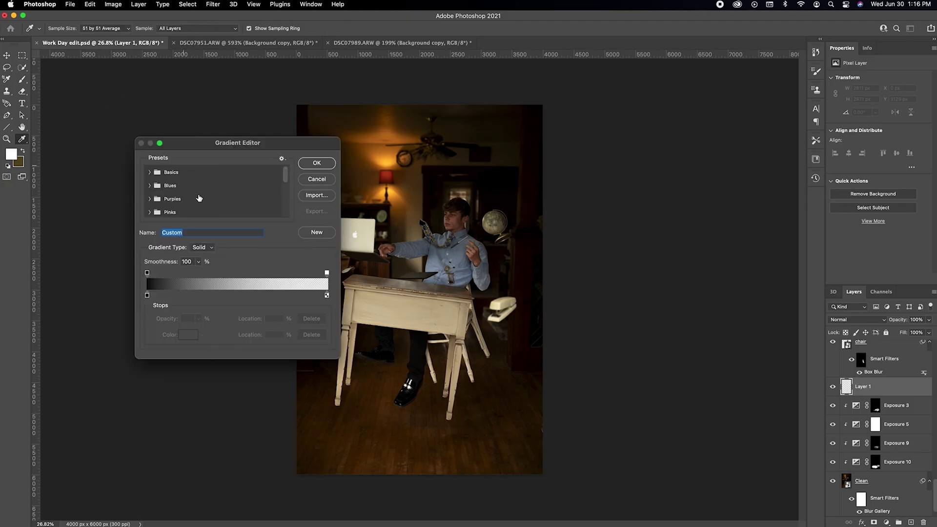
left_click(152, 172)
left_click(177, 186)
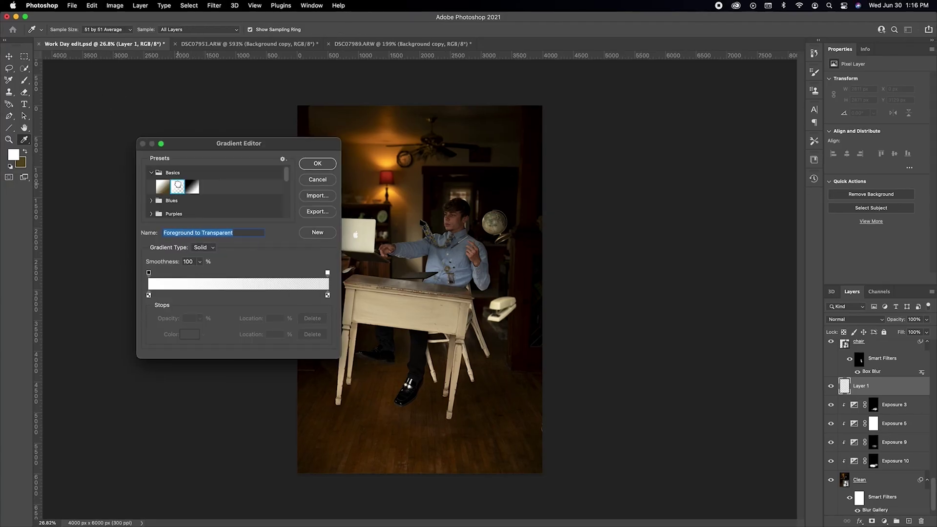
left_click(318, 164)
Set a near-black foreground and draw a flat fading shadow on the floor beneath the desk.
left_click(13, 155)
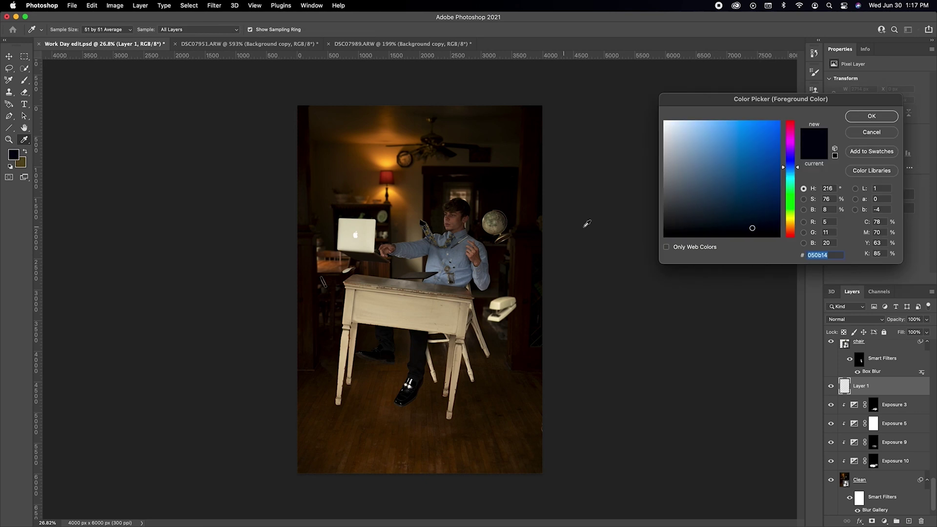
left_click(871, 116)
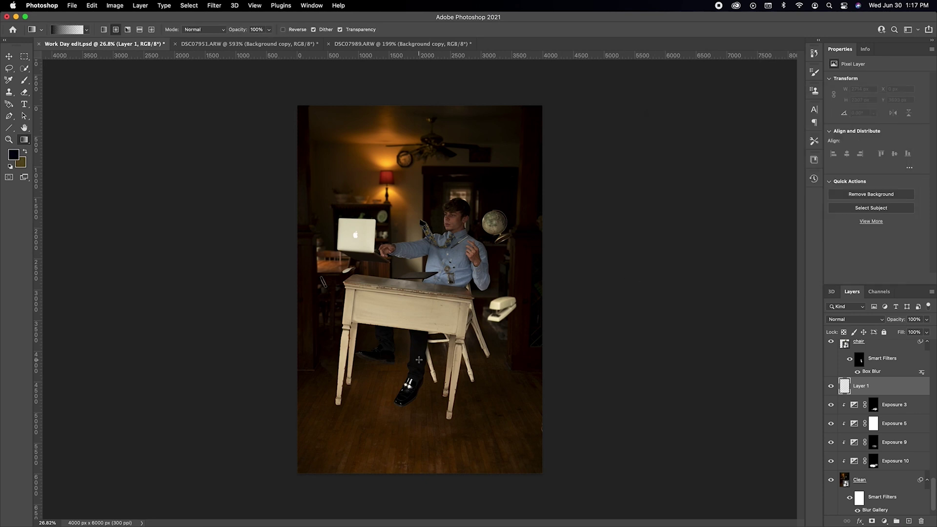
key("ctrl+t")
left_click_drag(420, 433, 441, 434)
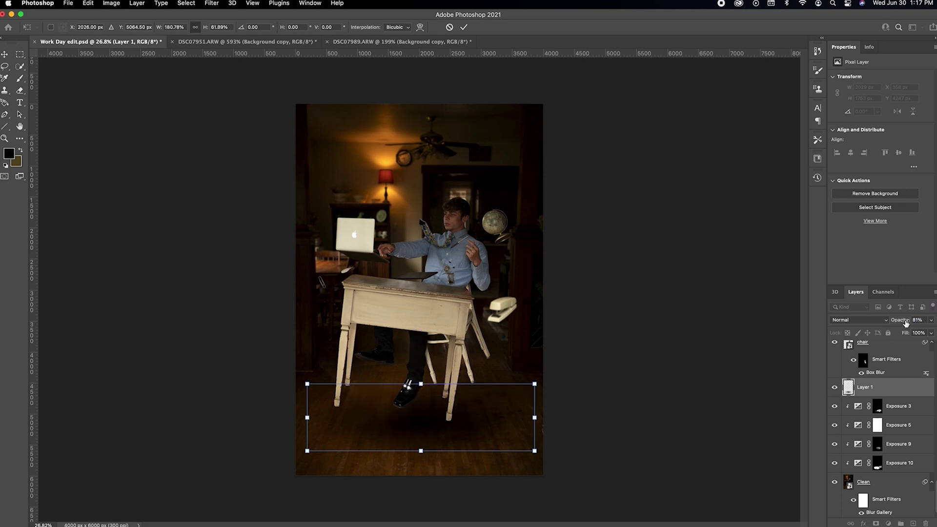